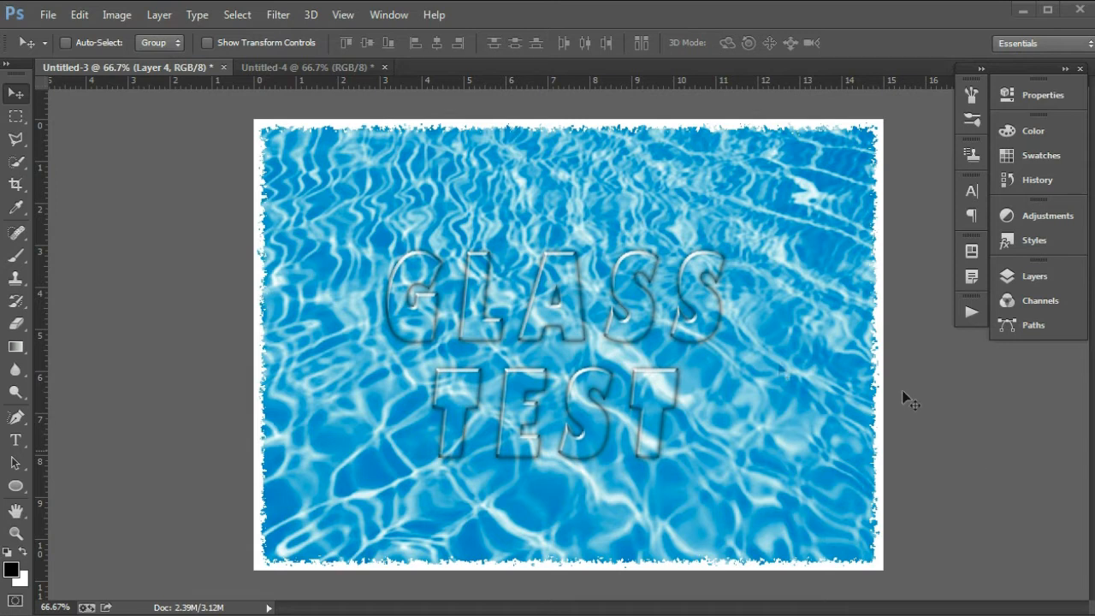
# Step: Add two-line black text 'WATER' over 'TEST' centred on the Untitled-4 water photo
pyautogui.click(296, 70)
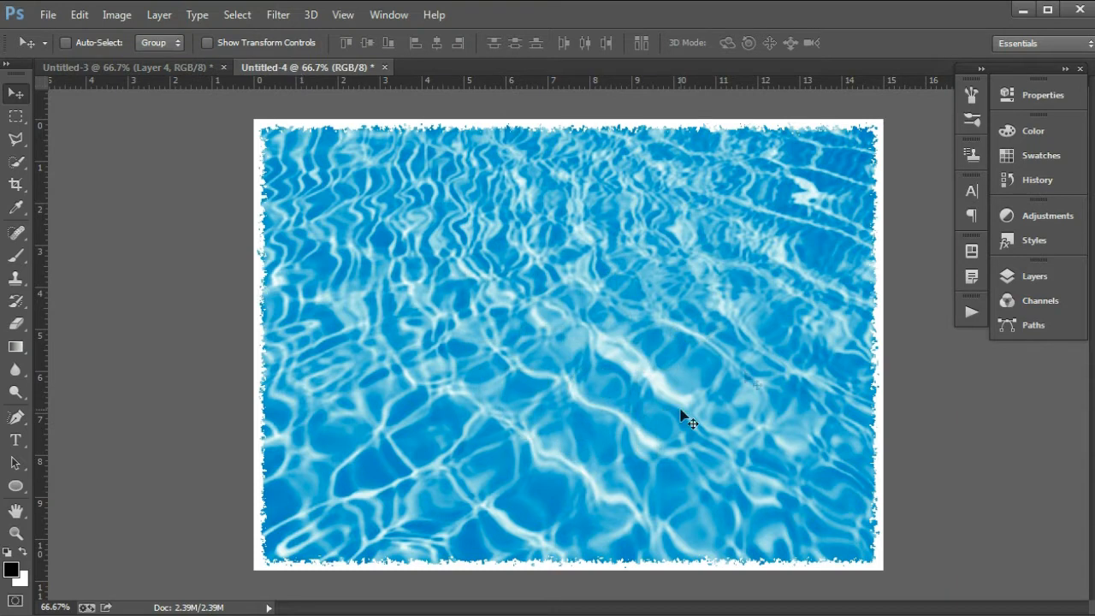
pyautogui.click(1034, 274)
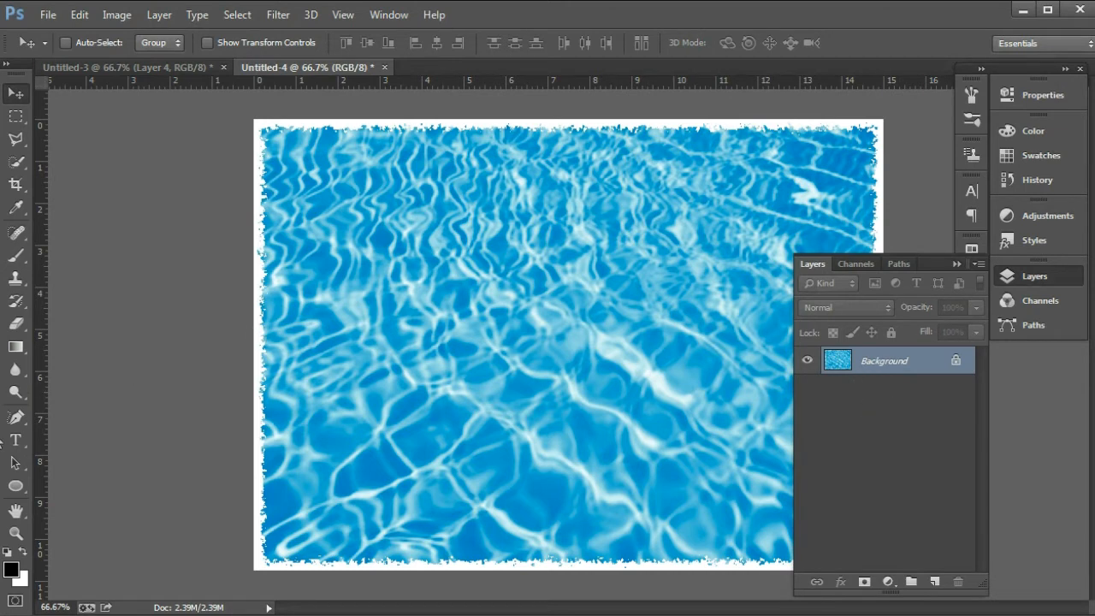
pyautogui.click(16, 439)
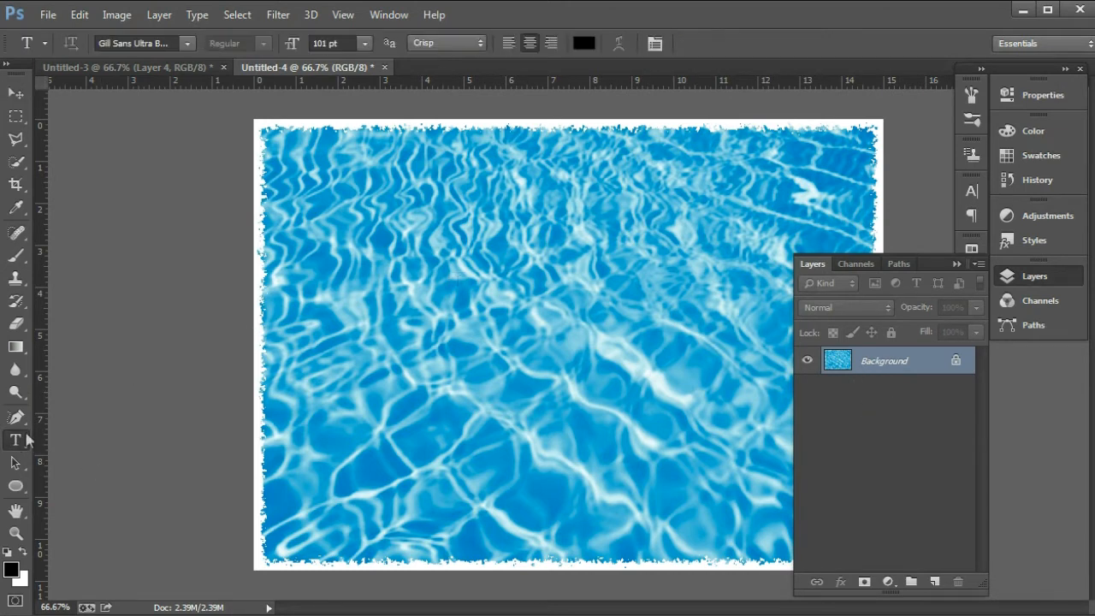
pyautogui.click(570, 241)
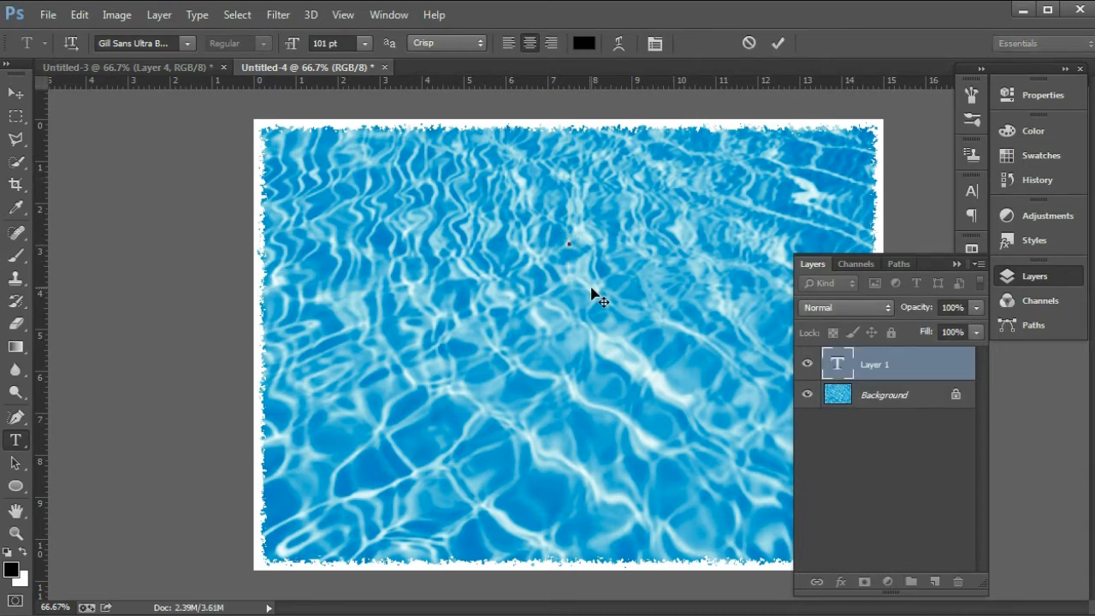
pyautogui.write('WATER')
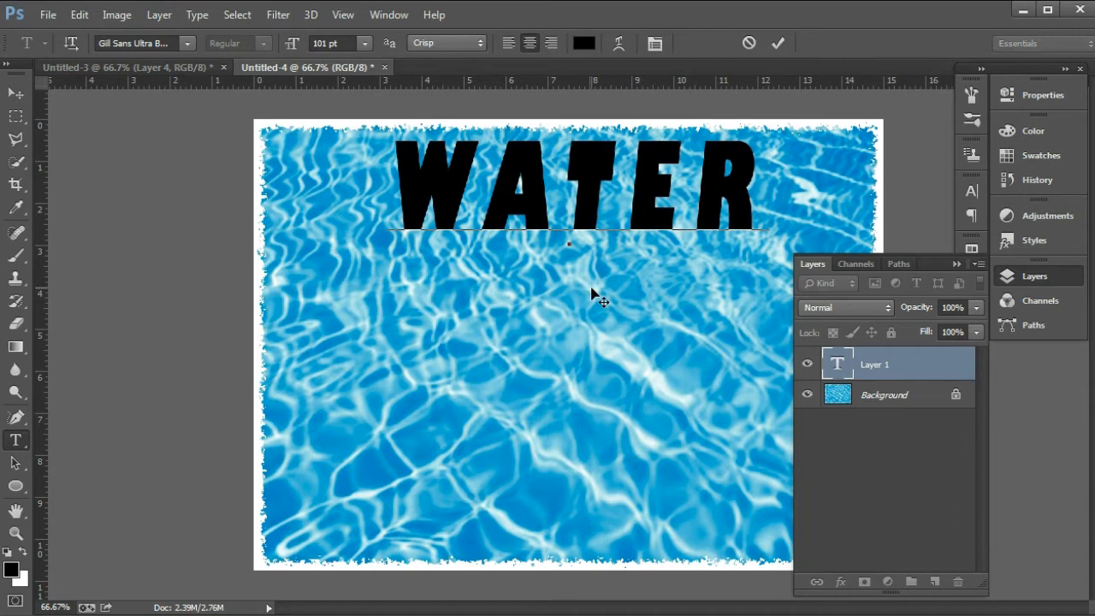
pyautogui.press('Return')
pyautogui.write('TEST')
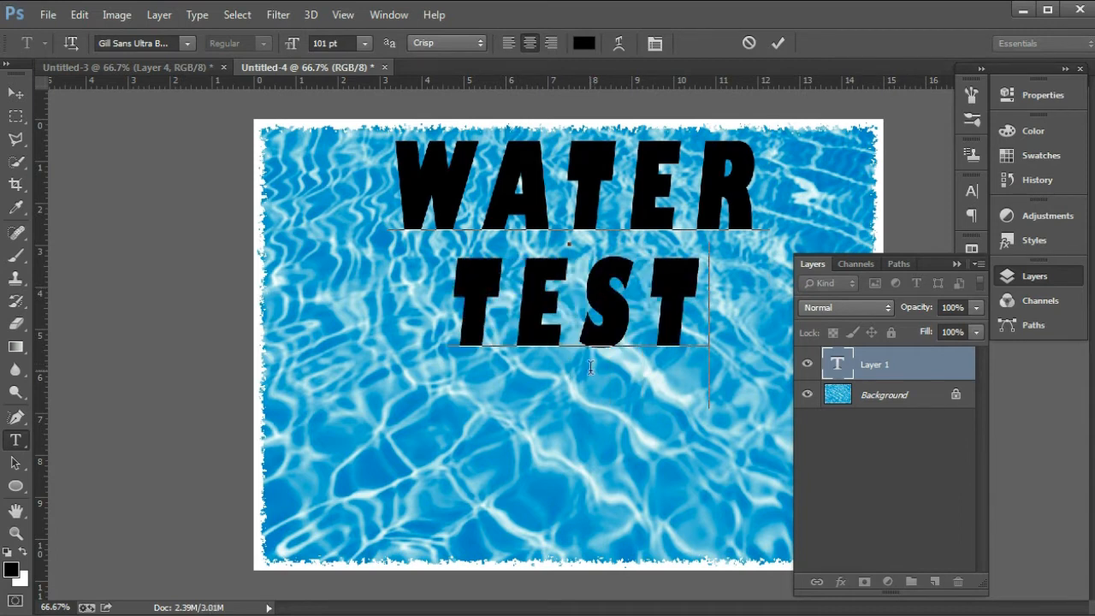
pyautogui.moveTo(577, 417); pyautogui.dragTo(575, 508)
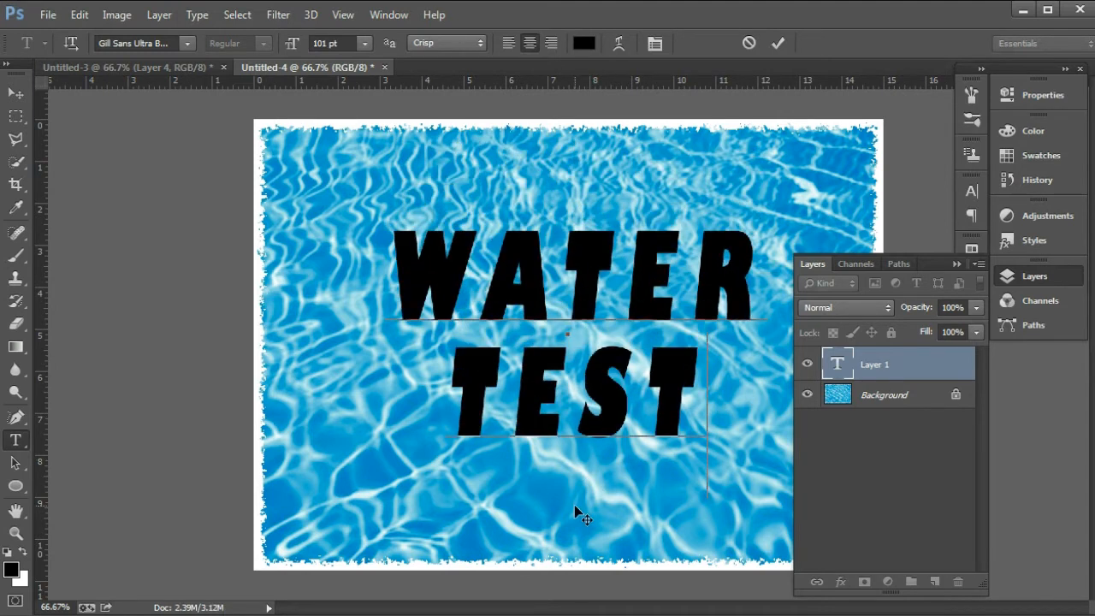
pyautogui.click(15, 94)
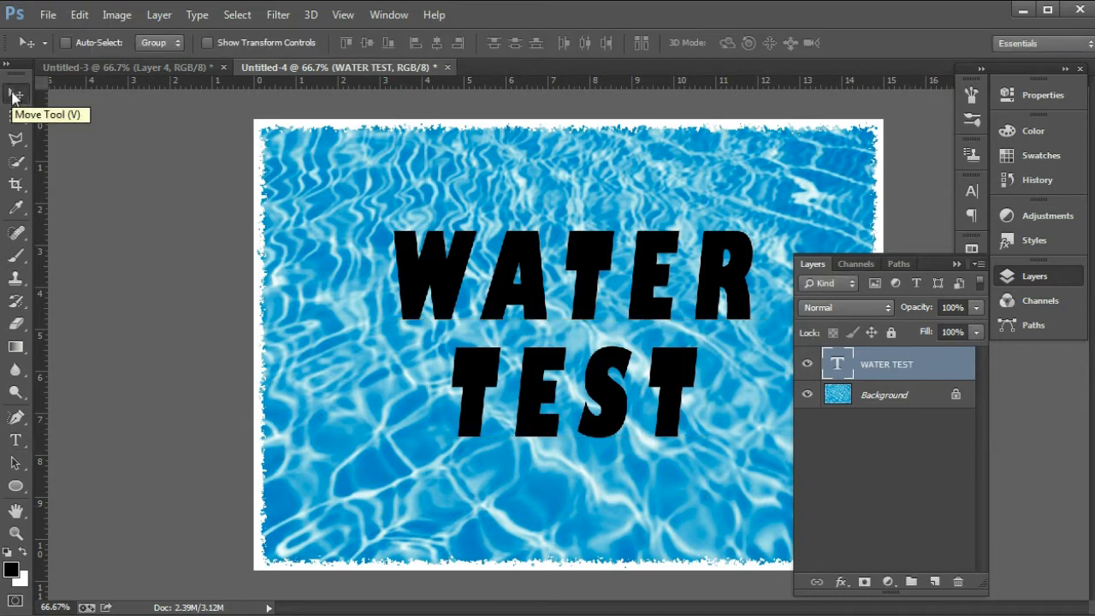
# Step: Give the WATER TEST layer a drop shadow with 100% opacity and 10 px size
pyautogui.rightClick(931, 366)
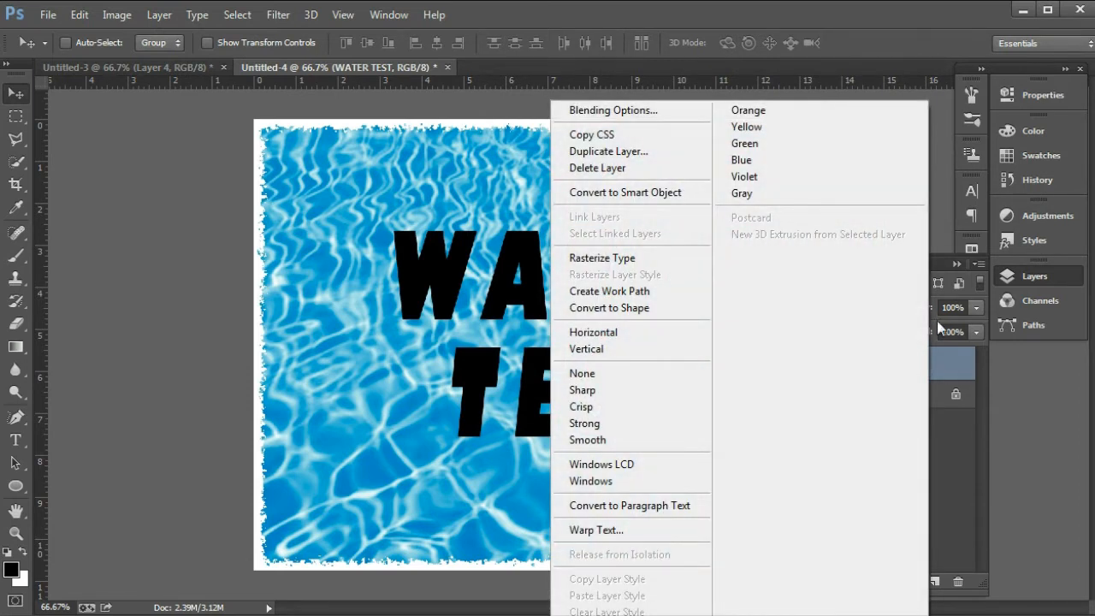
pyautogui.click(637, 111)
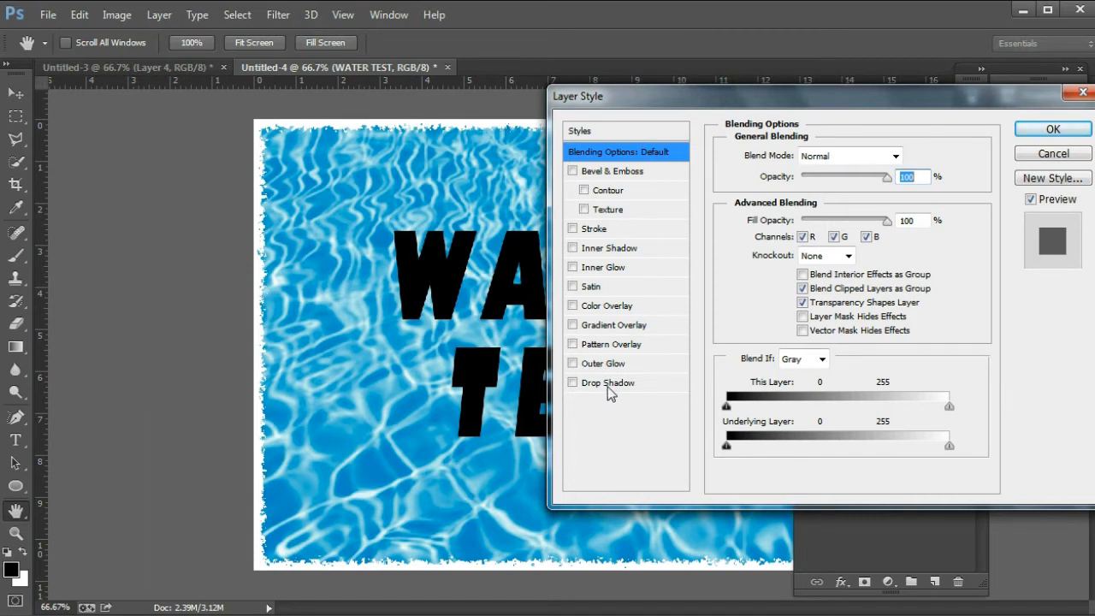
pyautogui.click(606, 384)
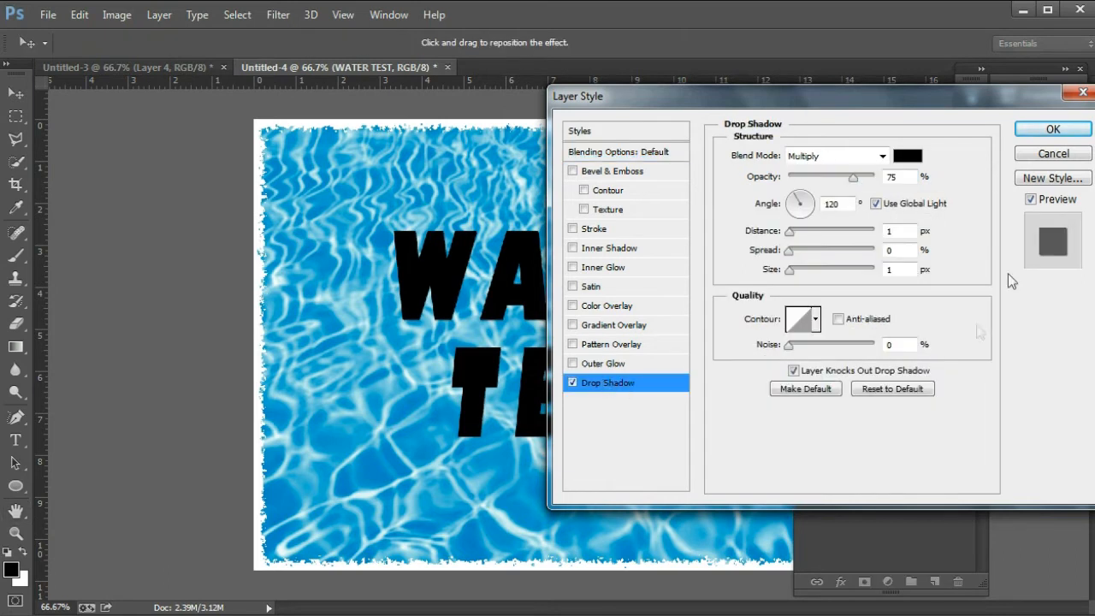
pyautogui.doubleClick(901, 178)
pyautogui.write('100')
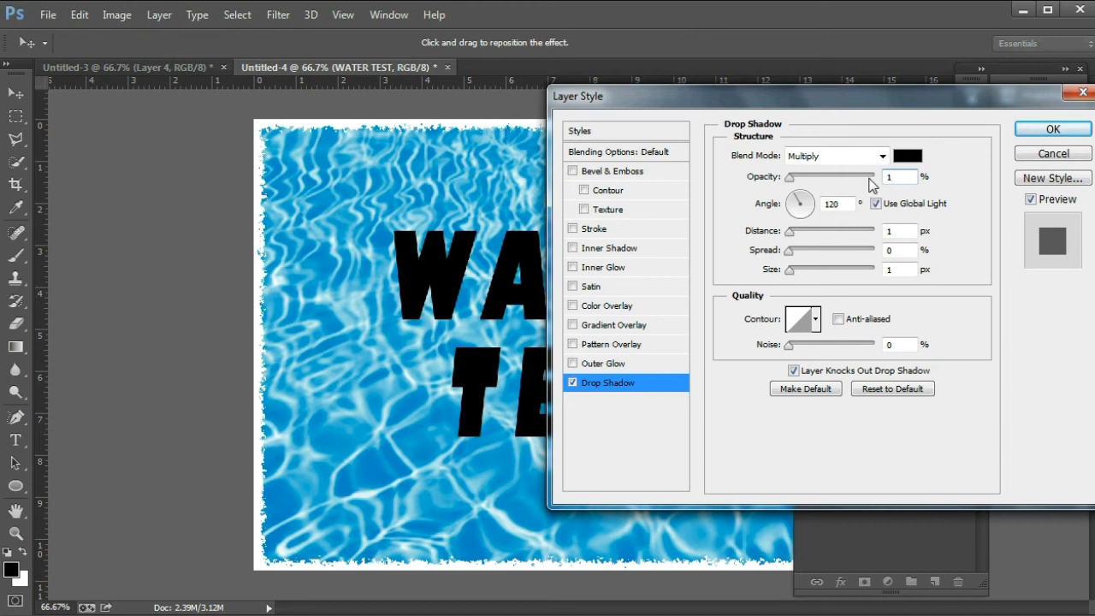
pyautogui.doubleClick(893, 270)
pyautogui.write('10')
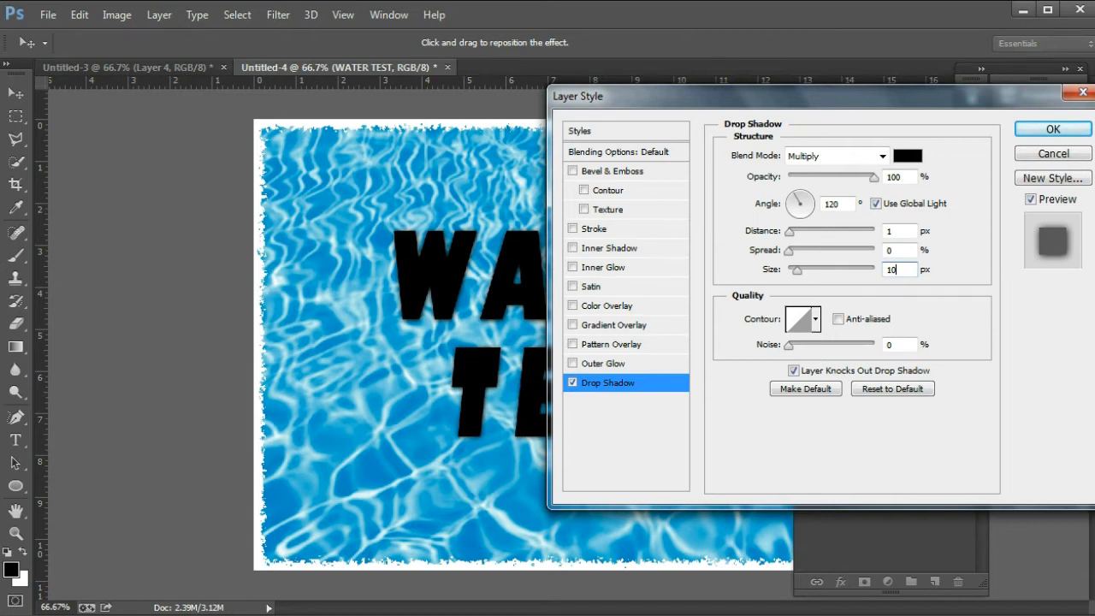
# Step: Enable Inner Shadow on the WATER TEST text with 100% opacity and 10 px size
pyautogui.click(610, 249)
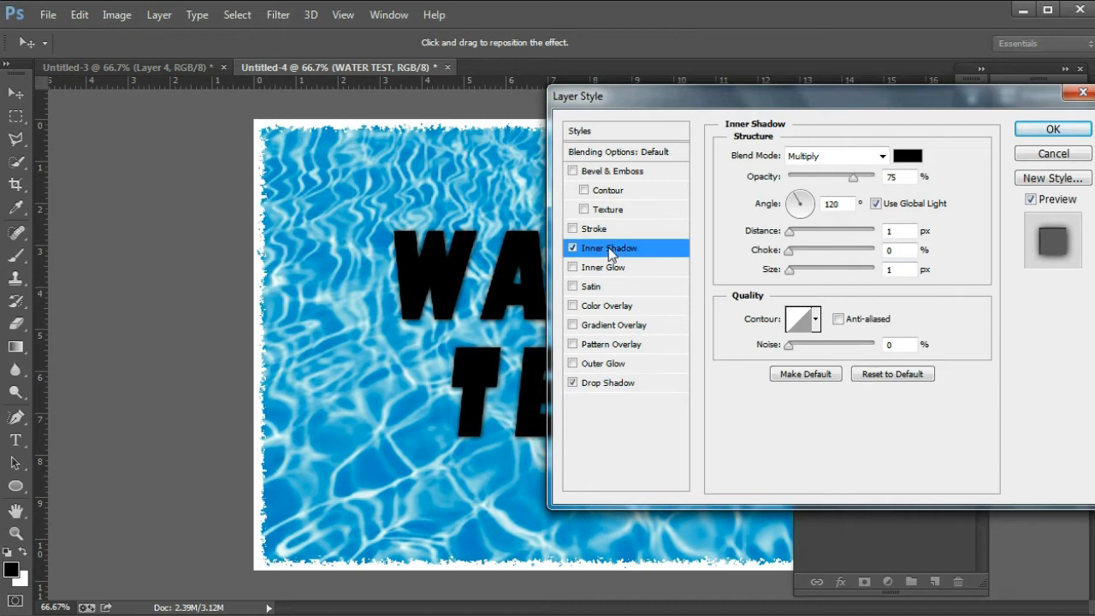
pyautogui.doubleClick(900, 175)
pyautogui.write('100')
pyautogui.click(890, 268)
pyautogui.doubleClick(890, 269)
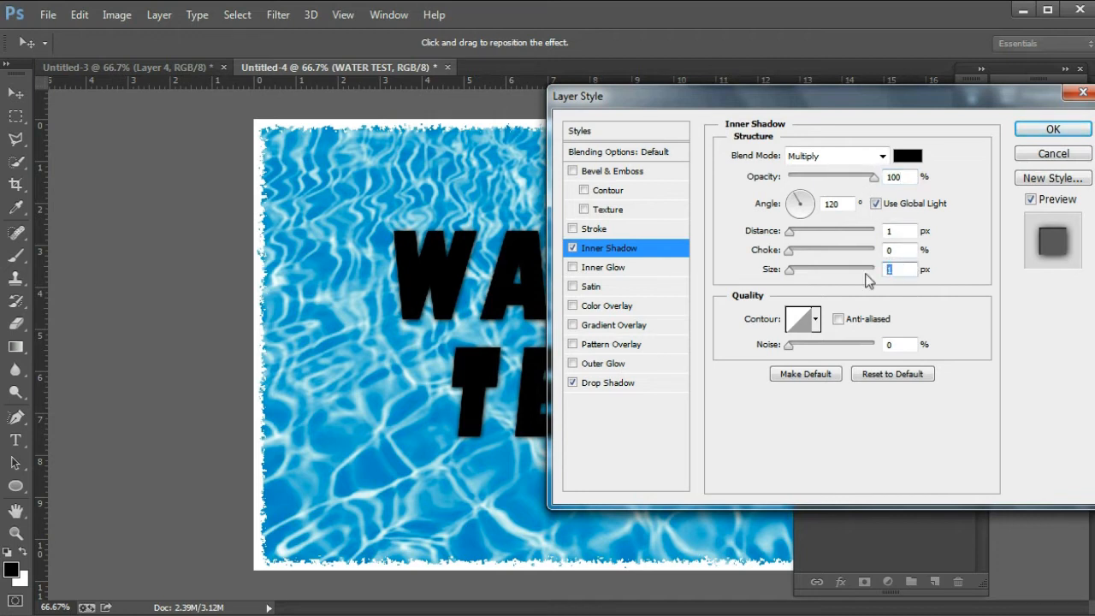
pyautogui.write('10')
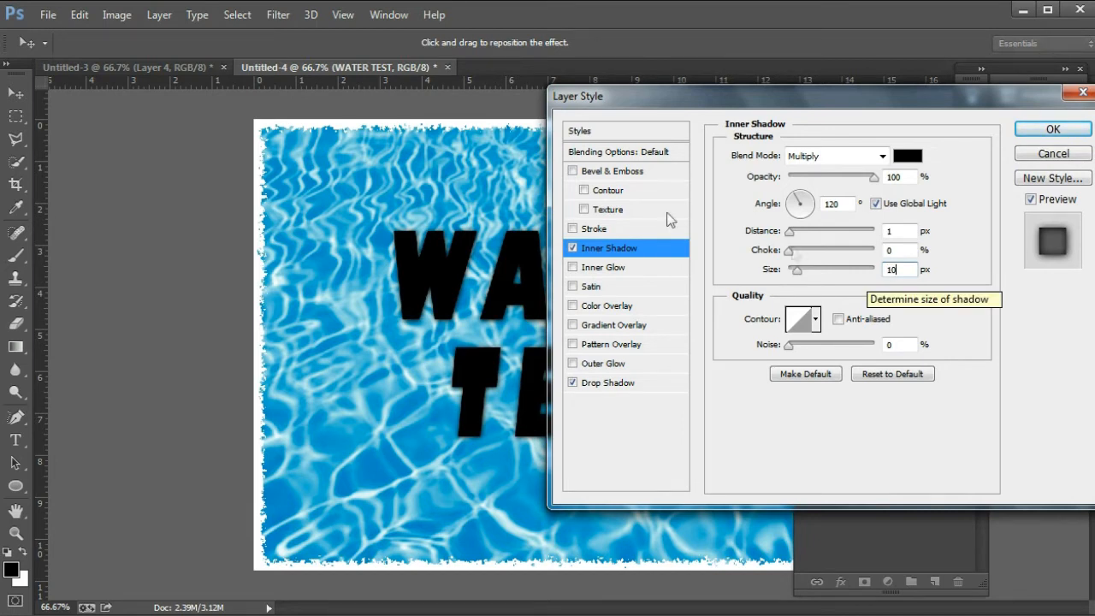
# Step: Add Bevel & Emboss to the text with 500% depth and 5 px size
pyautogui.click(626, 174)
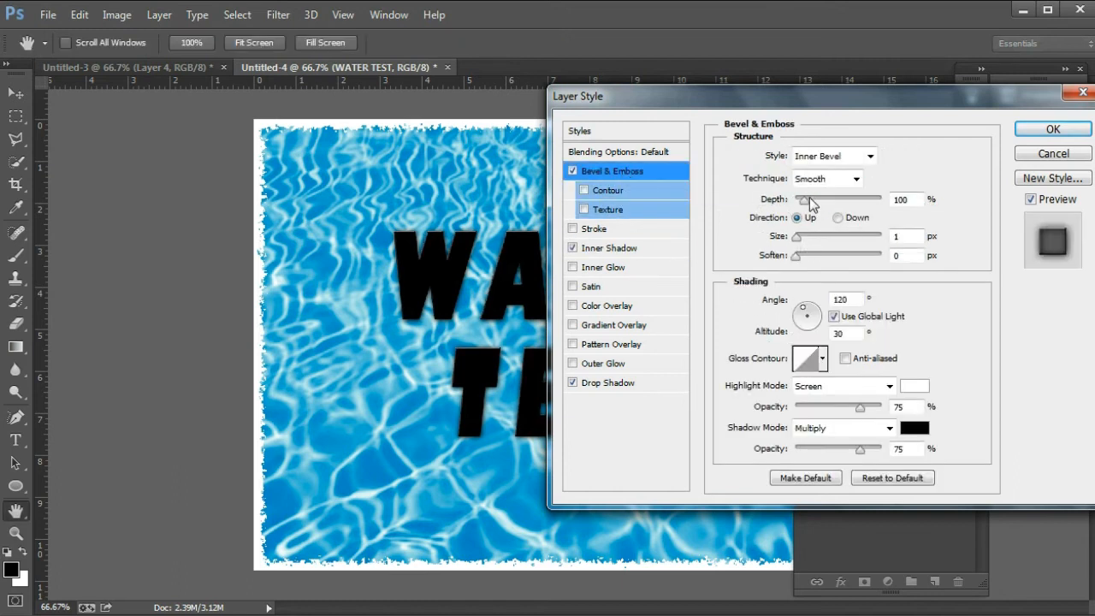
pyautogui.moveTo(919, 200); pyautogui.dragTo(865, 204)
pyautogui.write('350')
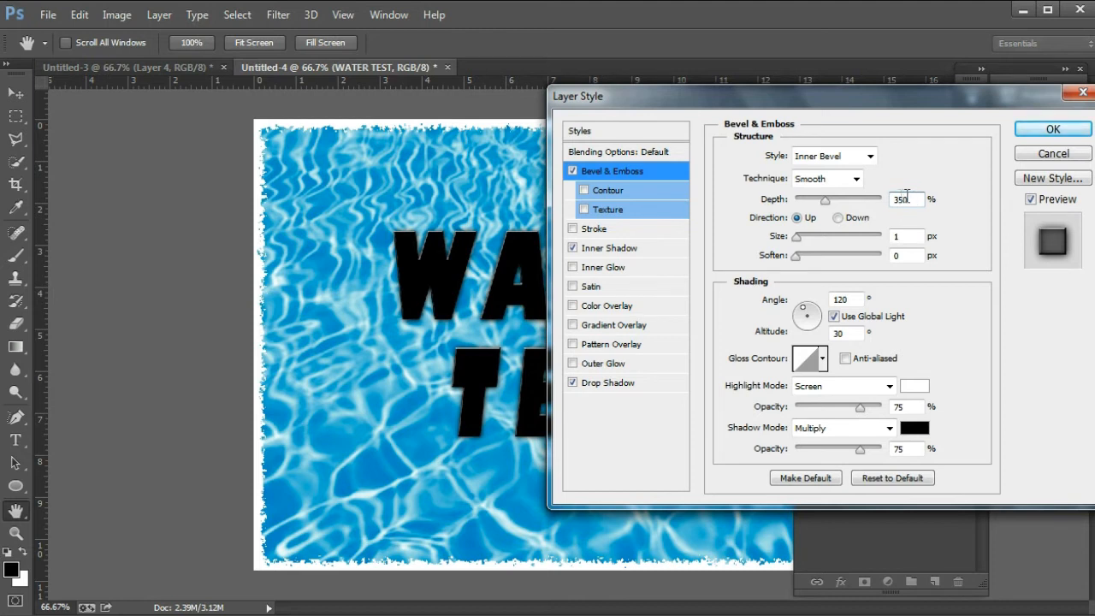
pyautogui.moveTo(909, 199); pyautogui.dragTo(891, 202)
pyautogui.write('500')
pyautogui.click(886, 236)
pyautogui.doubleClick(890, 238)
pyautogui.write('5')
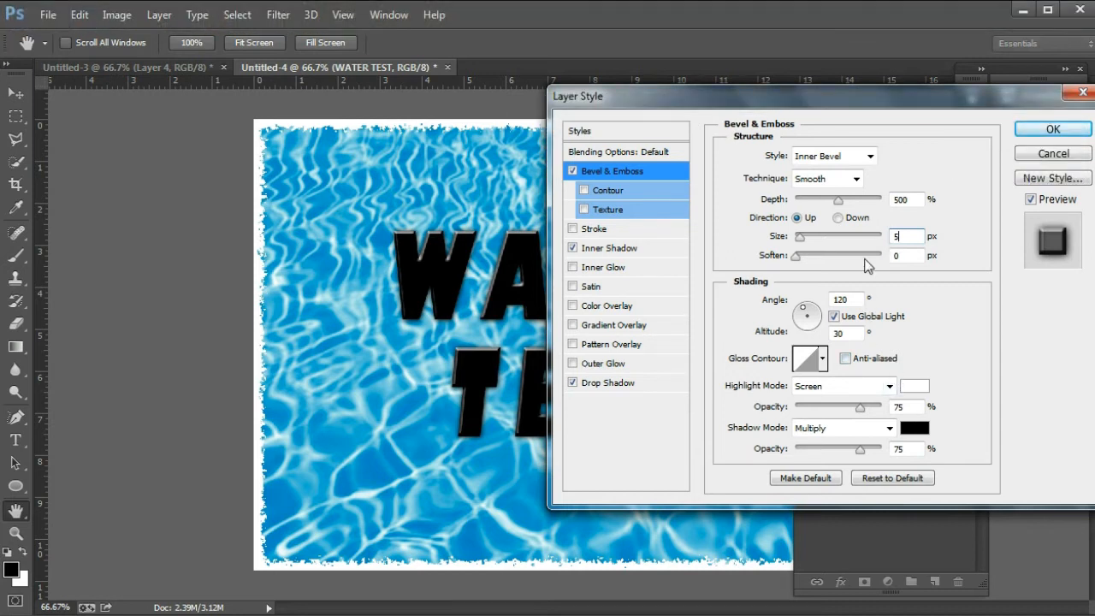
# Step: Set the bevel's soften to 2 px and its highlight opacity to 100%
pyautogui.click(901, 256)
pyautogui.doubleClick(901, 257)
pyautogui.write('2')
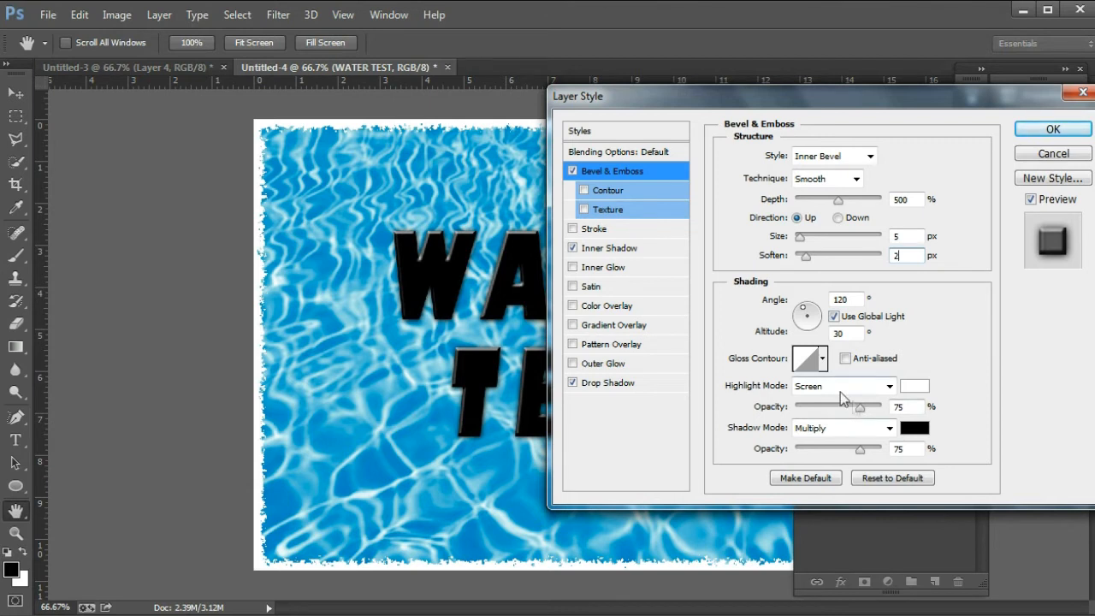
pyautogui.doubleClick(900, 406)
pyautogui.write('100')
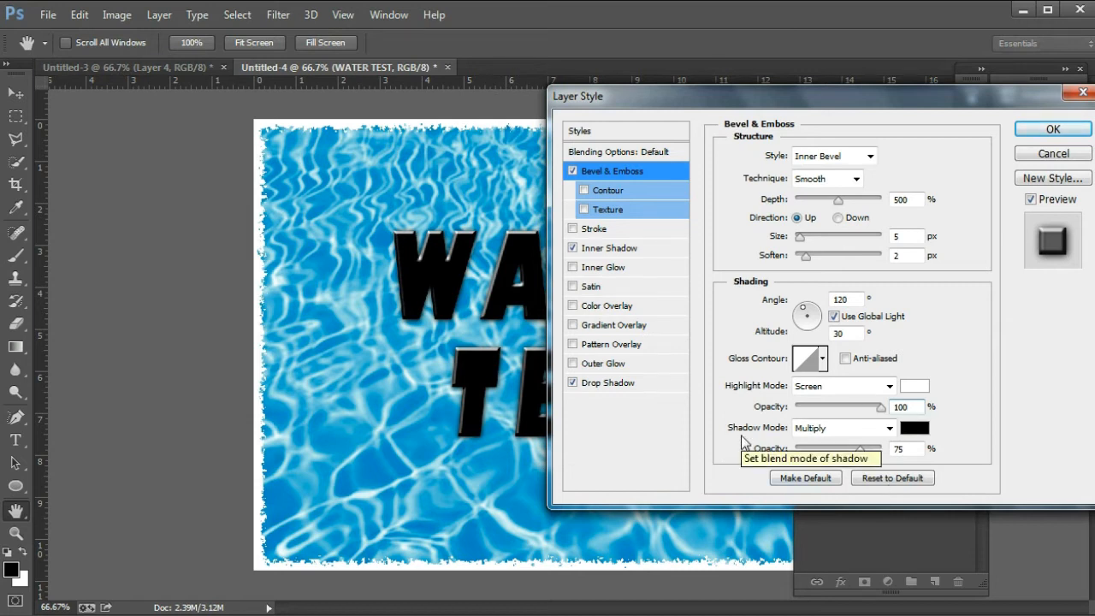
pyautogui.click(891, 429)
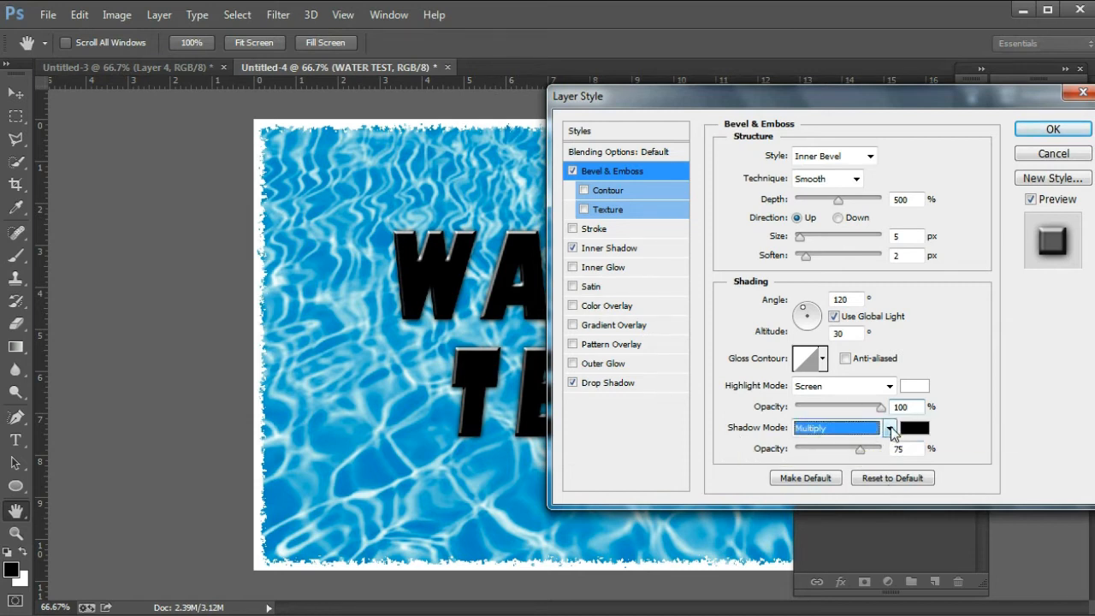
# Step: Change the bevel shadow mode to Color Dodge at 50% opacity
pyautogui.click(891, 430)
pyautogui.click(843, 163)
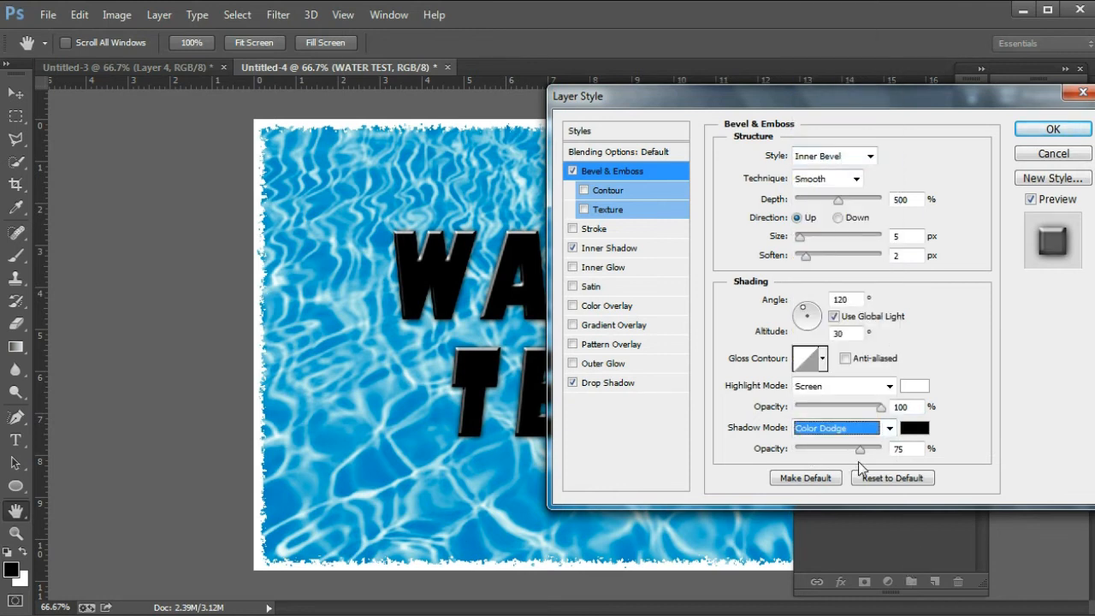
pyautogui.click(900, 450)
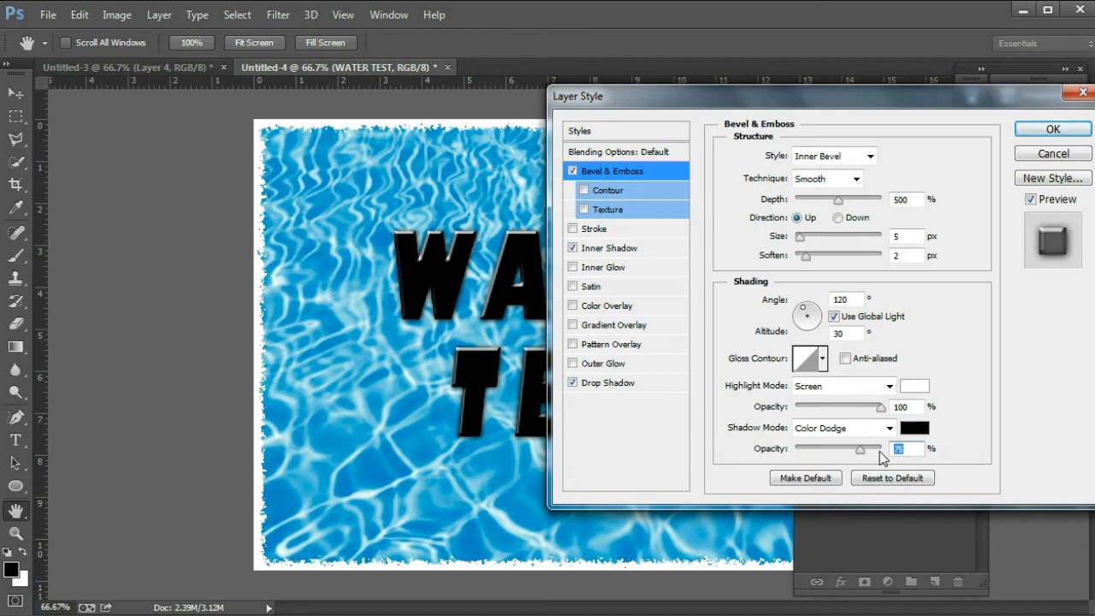
pyautogui.write('50')
pyautogui.click(622, 154)
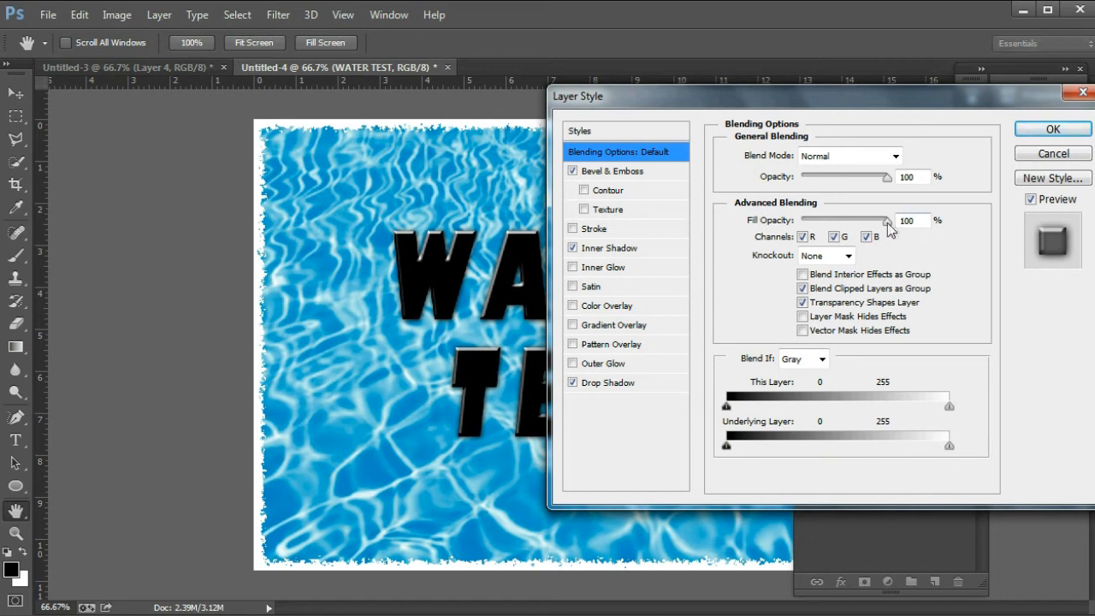
# Step: Set the WATER TEST layer's Fill opacity to 0% and apply the layer style
pyautogui.moveTo(887, 221); pyautogui.dragTo(883, 221)
pyautogui.write('0')
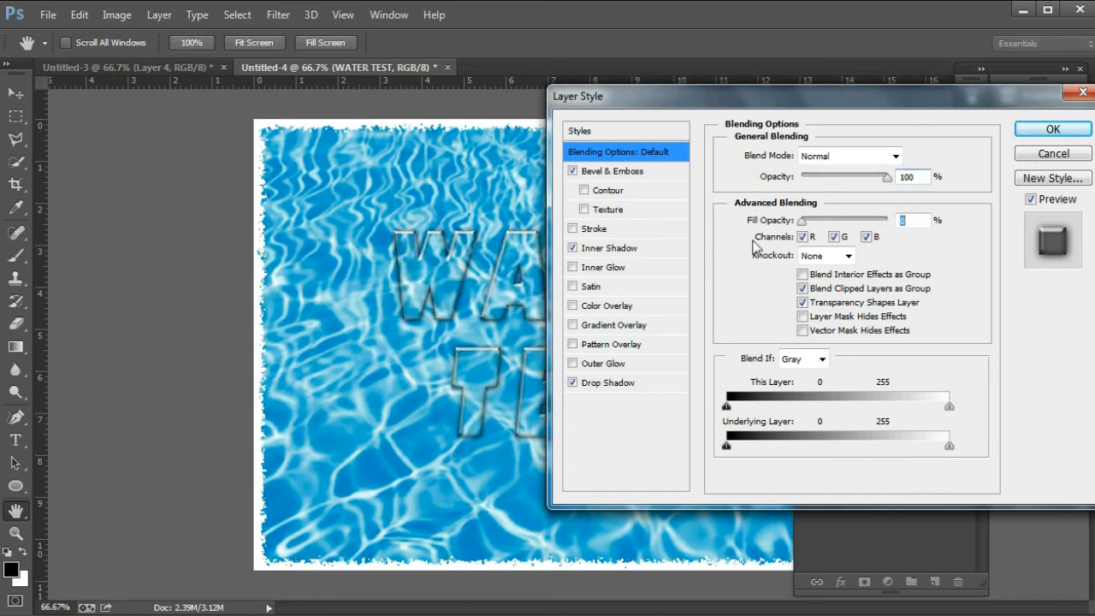
pyautogui.click(1052, 126)
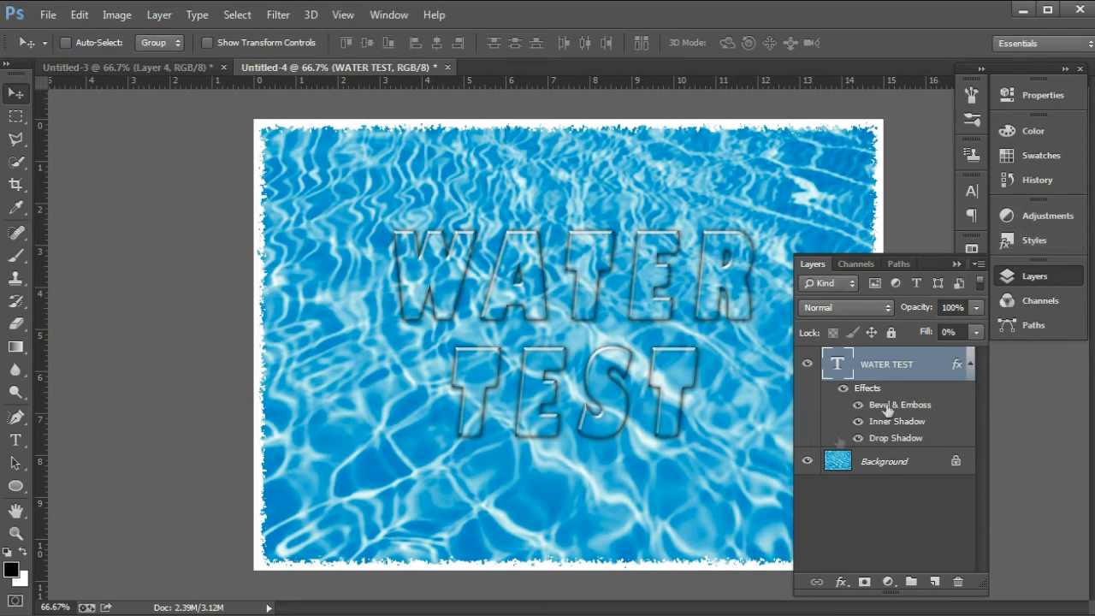
# Step: Hide the WATER TEST layer and add a new text layer reading 'ACTION'
pyautogui.click(807, 367)
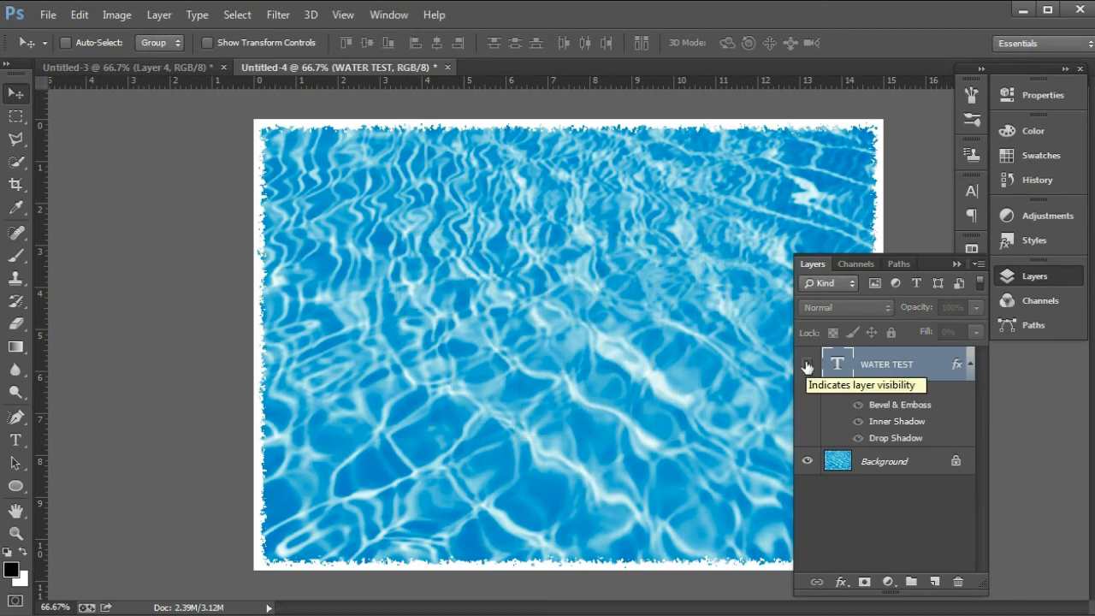
pyautogui.click(17, 440)
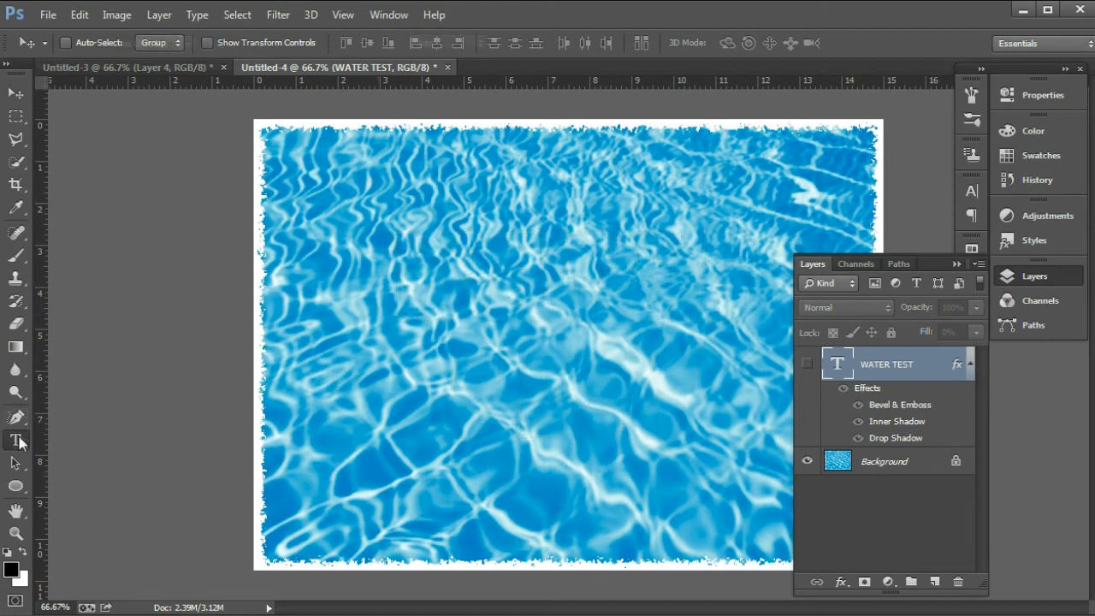
pyautogui.click(564, 277)
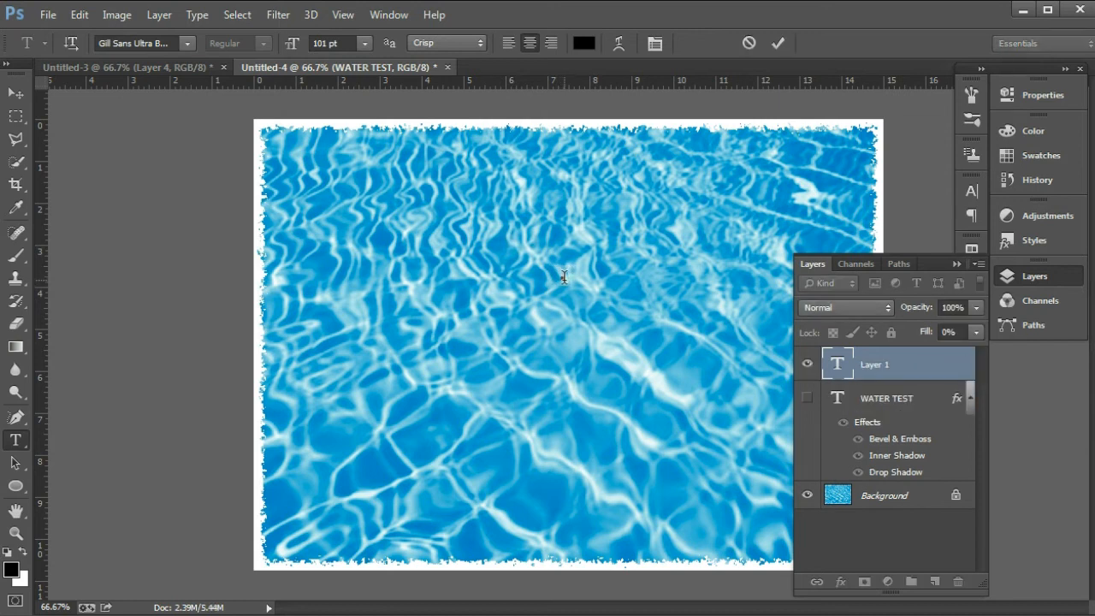
pyautogui.write('ACT')
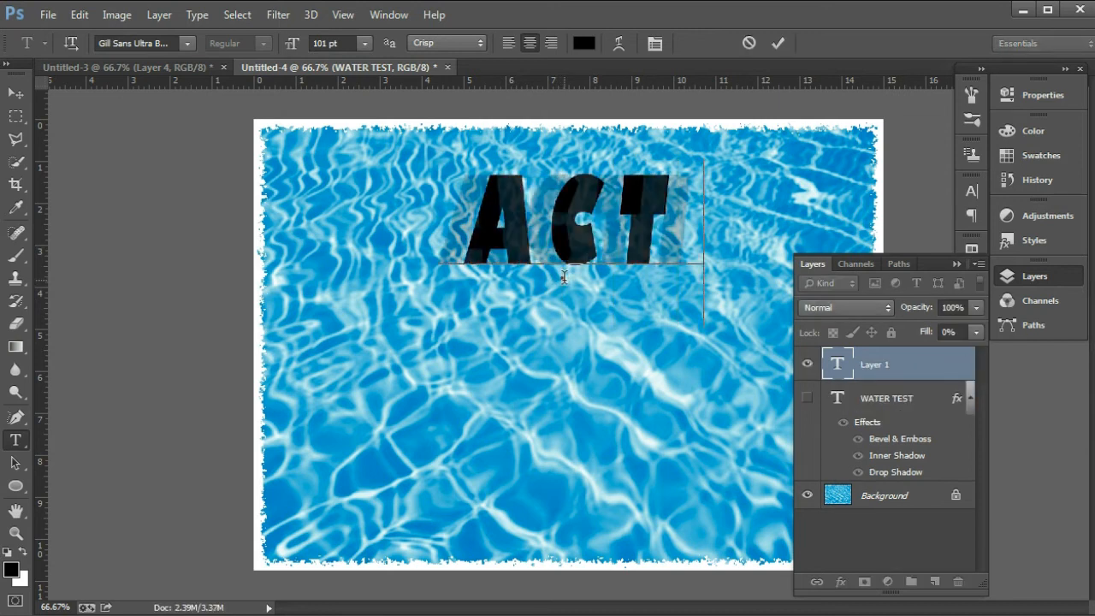
pyautogui.write('ION')
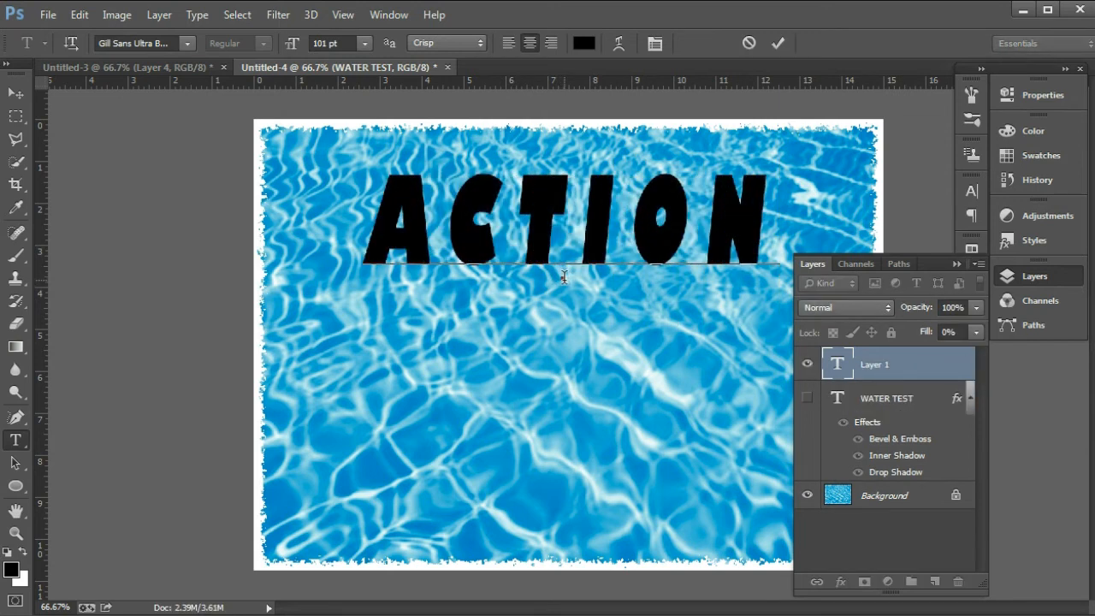
pyautogui.click(957, 264)
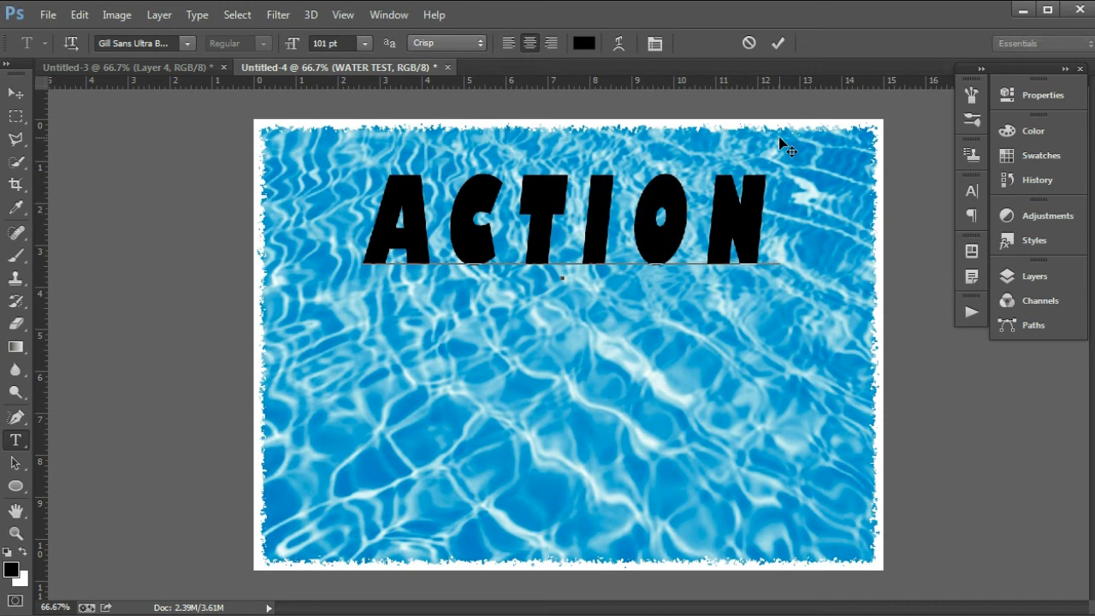
# Step: Play the 'Ice & Water Text' action on the ACTION text
pyautogui.hotkey('alt', 'F9')
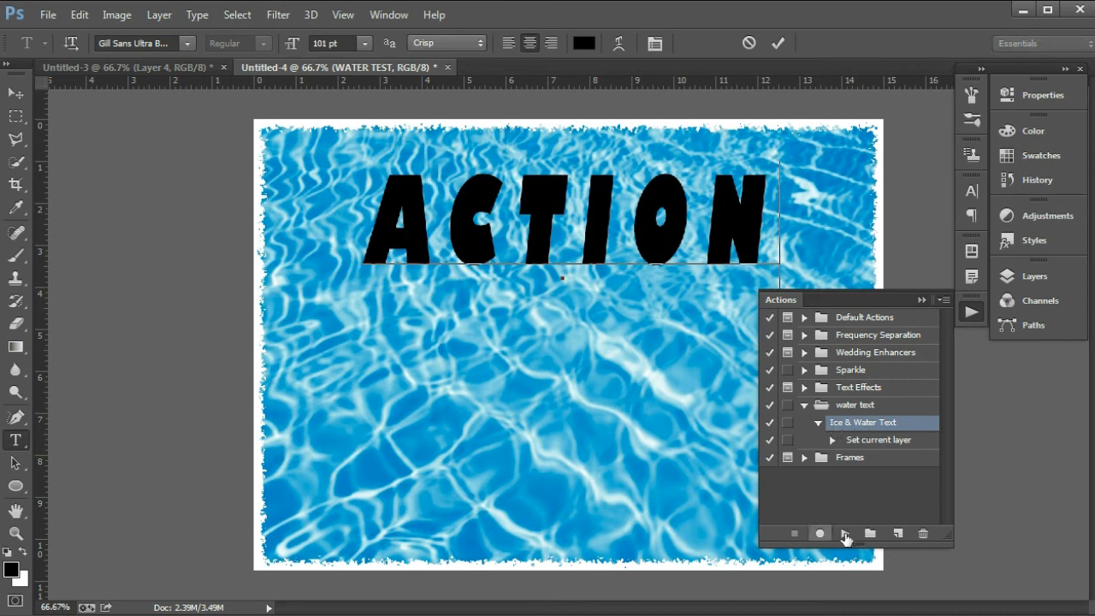
pyautogui.click(845, 534)
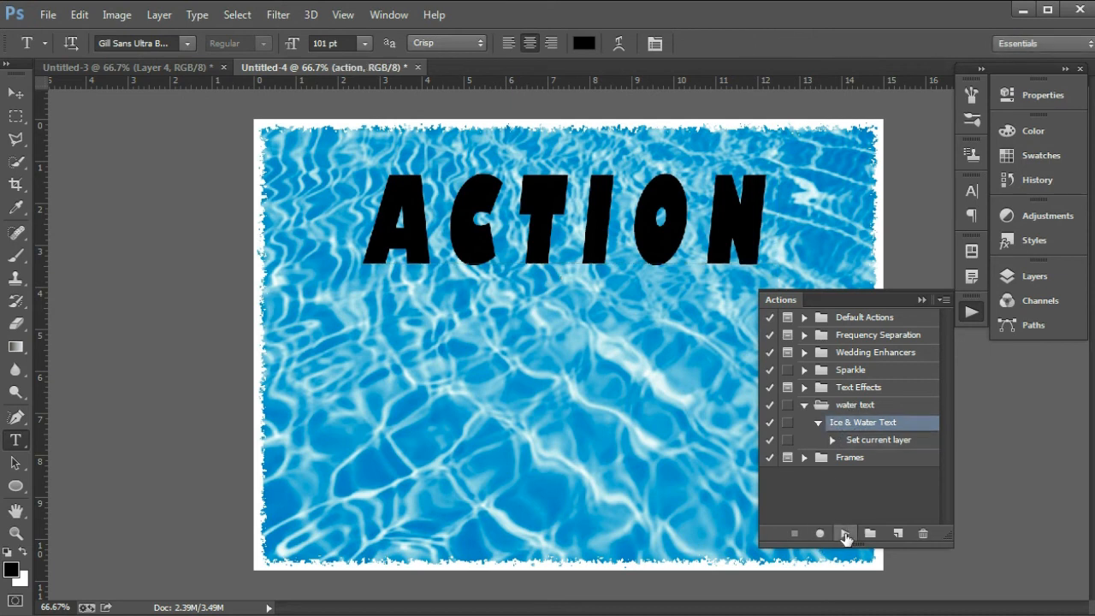
pyautogui.click(920, 300)
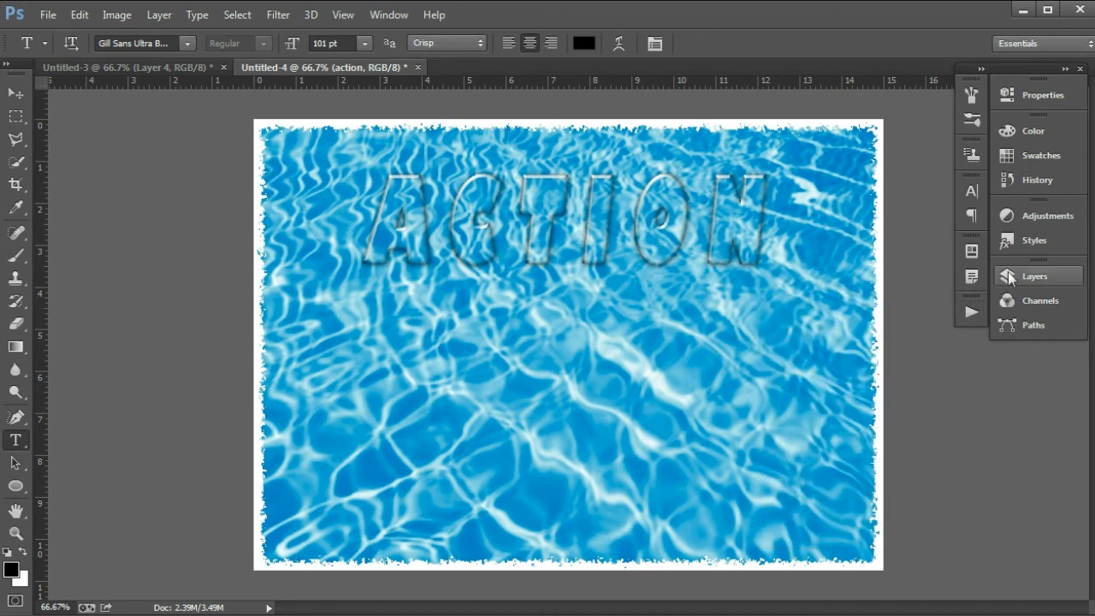